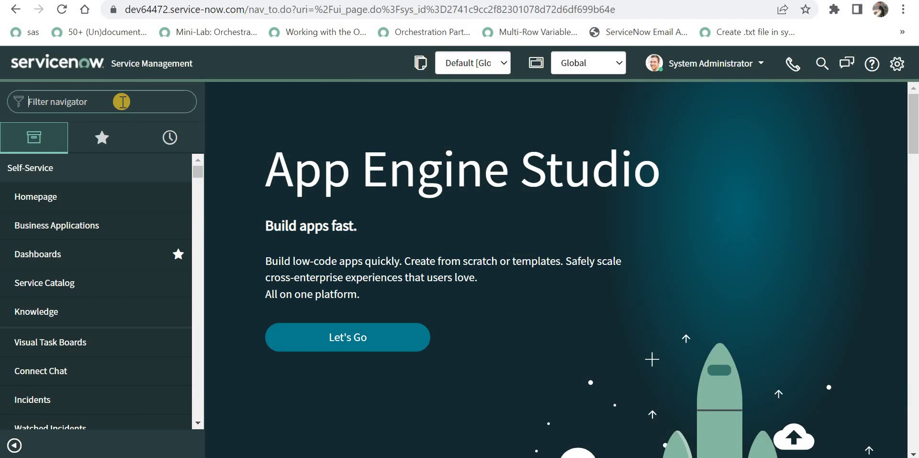
Step: Find Reports in the navigator and start a new report with Create New
{"action": "type", "text": "report"}
{"action": "scroll", "coordinate": [100, 240], "scroll_direction": "down", "scroll_amount": 1}
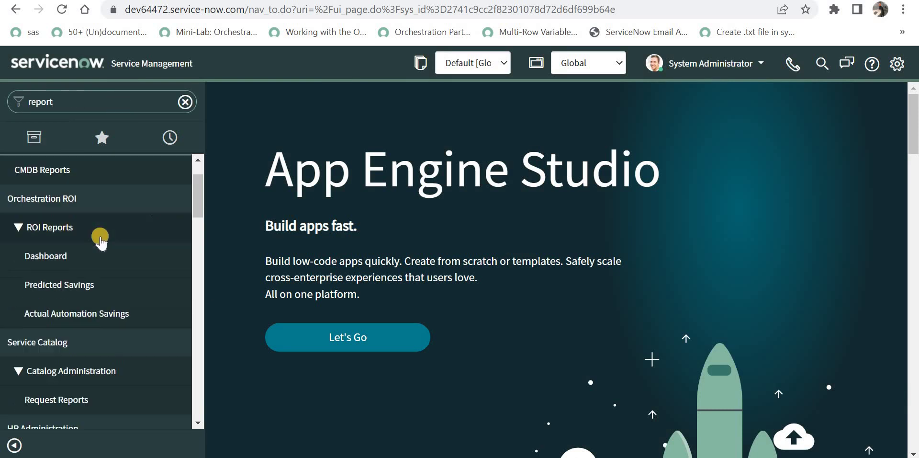
{"action": "scroll", "coordinate": [100, 240], "scroll_direction": "down", "scroll_amount": 12}
{"action": "scroll", "coordinate": [90, 242], "scroll_direction": "up", "scroll_amount": 3}
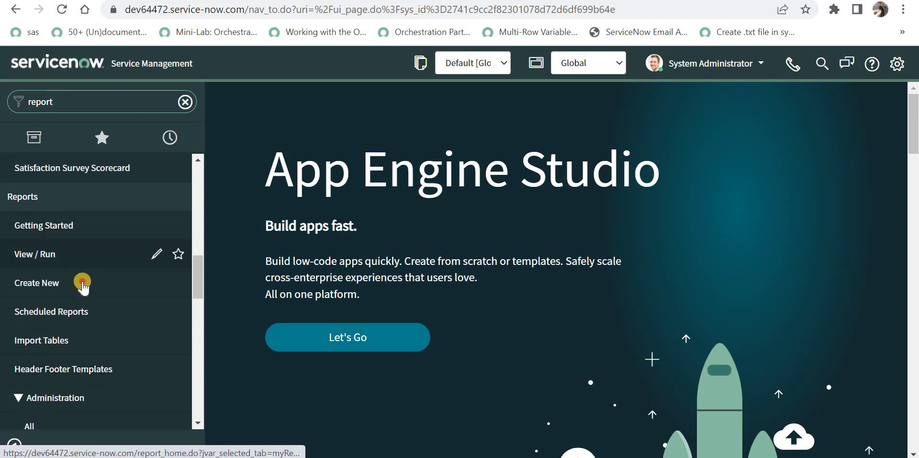
{"action": "left_click", "coordinate": [82, 284]}
Step: Name the report 'Knowledge Articles Applied' and use the Knowledge Applied to Tasks [m2m_kb_task] table
{"action": "left_click", "coordinate": [305, 204]}
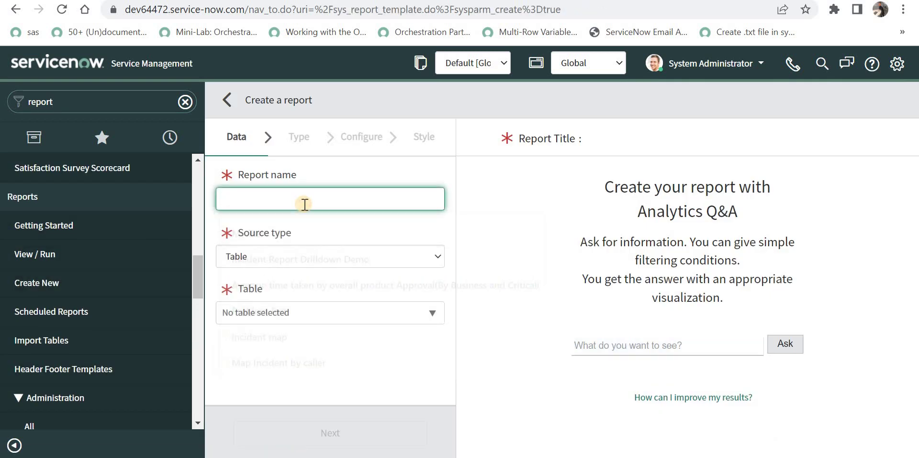
{"action": "type", "text": "Knowe"}
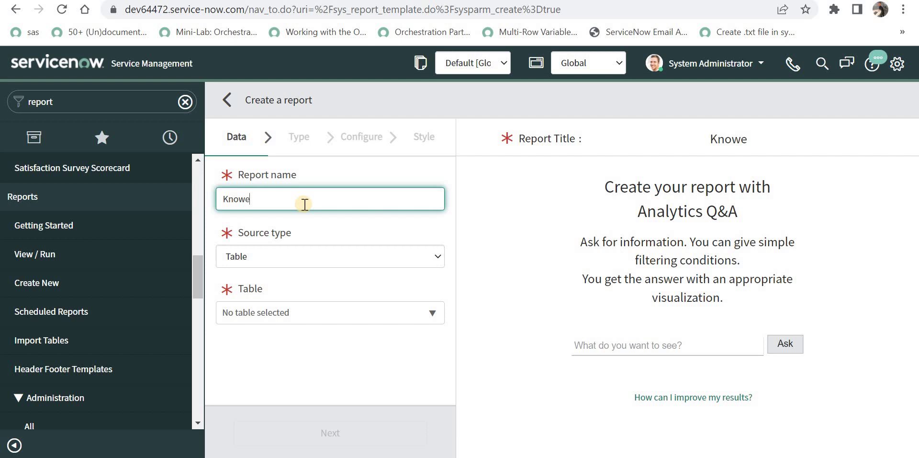
{"action": "key", "text": "BackSpace"}
{"action": "type", "text": "ledge Ar"}
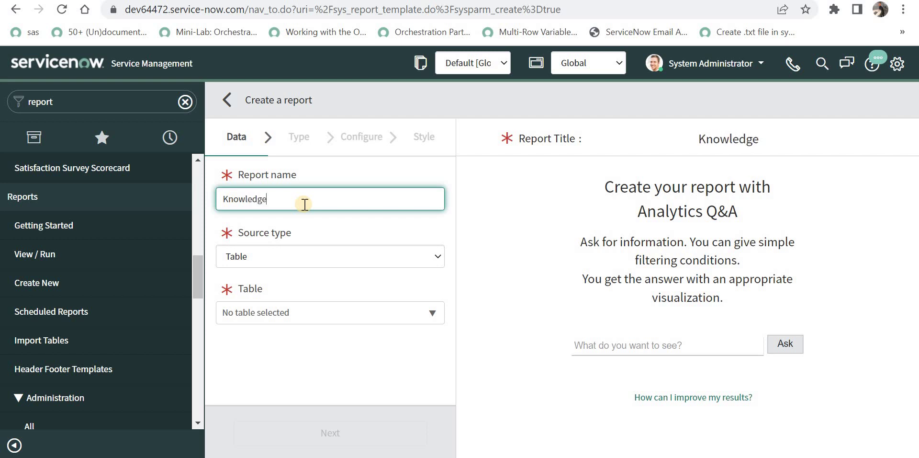
{"action": "type", "text": "ticles"}
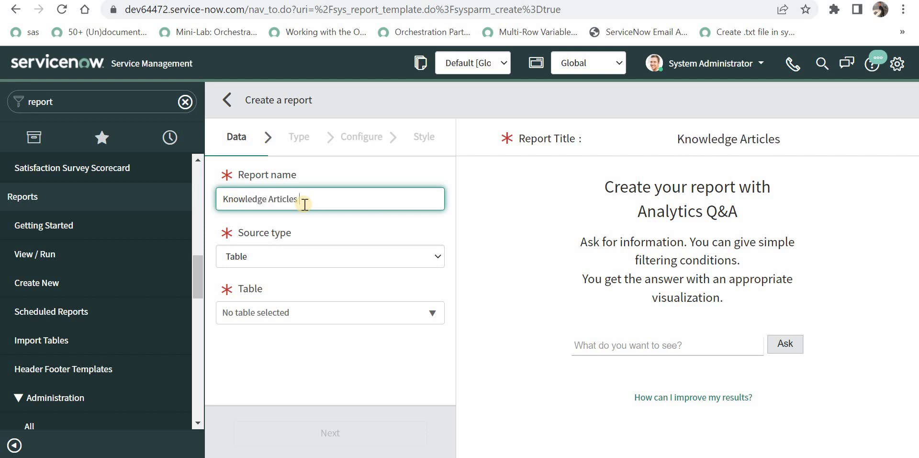
{"action": "type", "text": " Applied"}
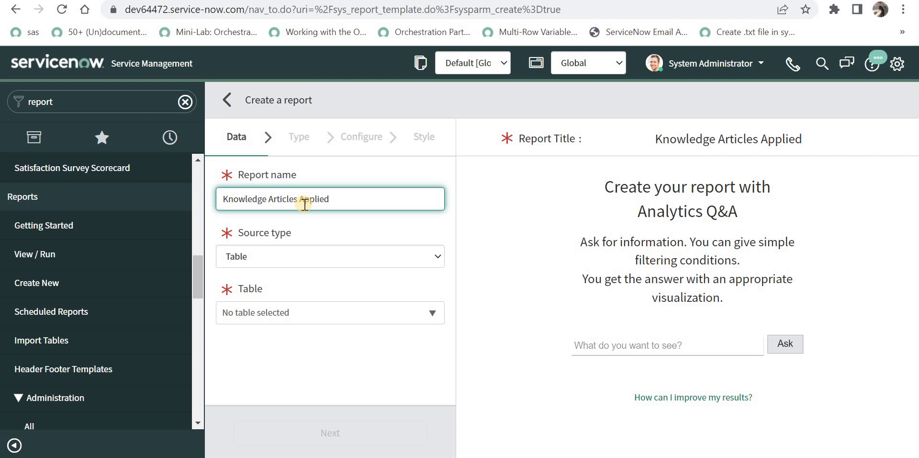
{"action": "left_click", "coordinate": [300, 315]}
{"action": "type", "text": "knowledge"}
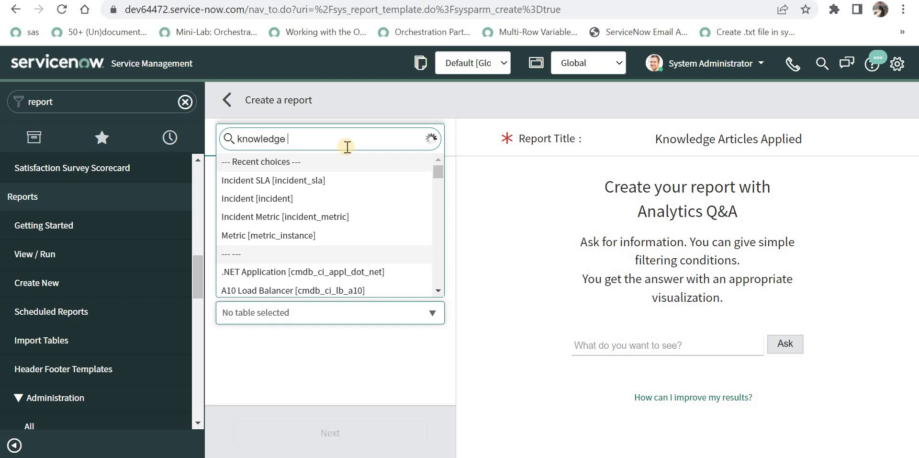
{"action": "type", "text": " app"}
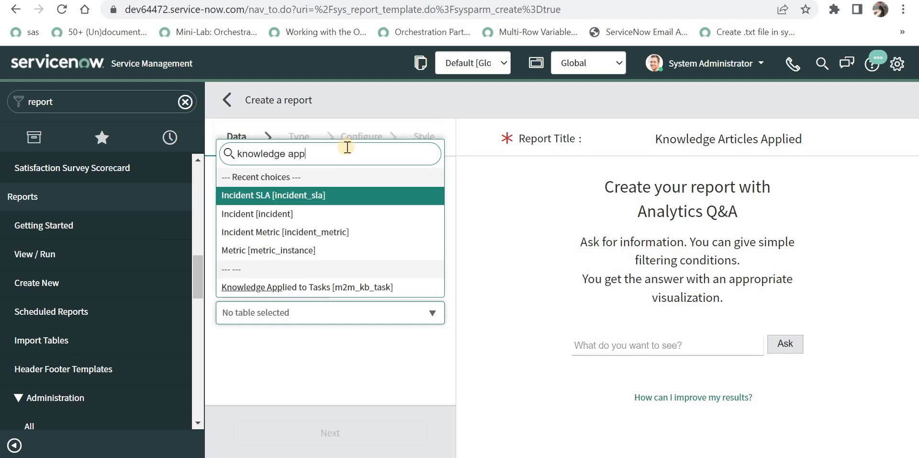
{"action": "left_click", "coordinate": [372, 289]}
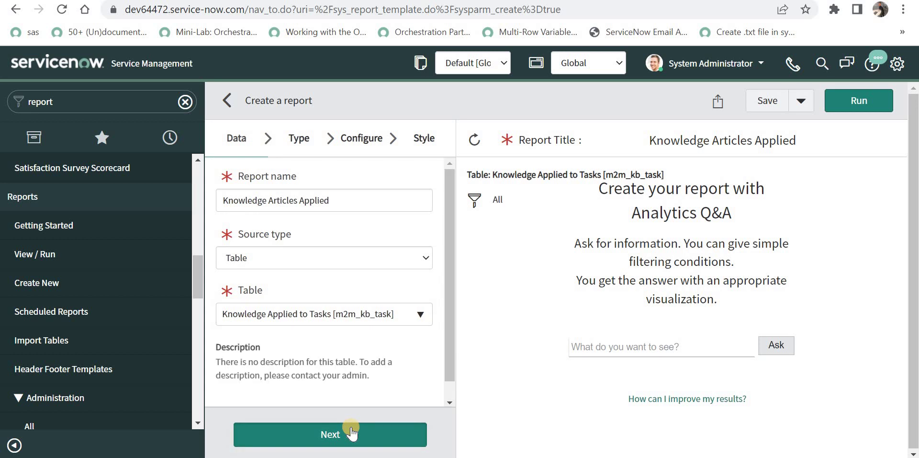
Step: Advance past the Type and Configure steps to Style, previewing the four knowledge-to-task records
{"action": "left_click", "coordinate": [351, 432]}
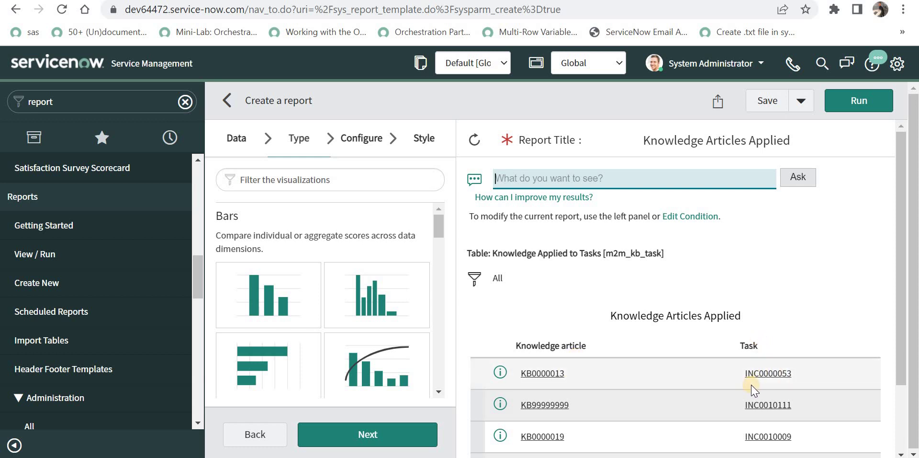
{"action": "scroll", "coordinate": [754, 385], "scroll_direction": "down", "scroll_amount": 3}
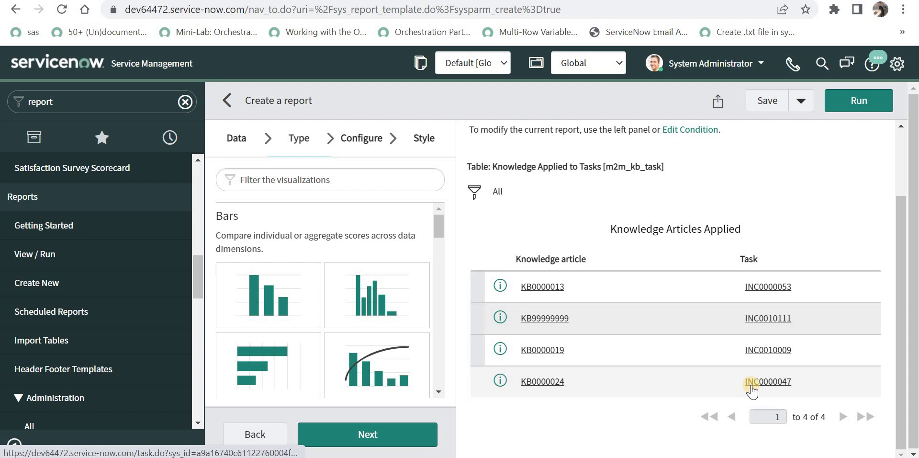
{"action": "left_click", "coordinate": [397, 435]}
{"action": "left_click", "coordinate": [397, 435]}
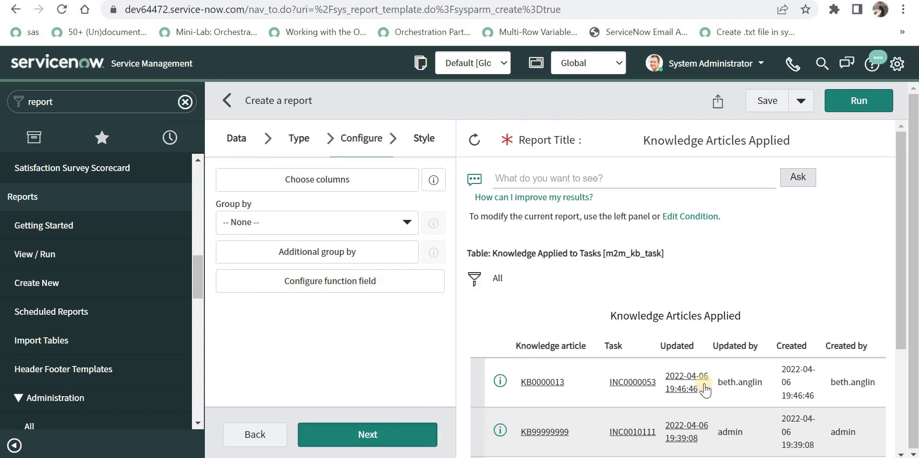
{"action": "left_click", "coordinate": [902, 397]}
{"action": "scroll", "coordinate": [739, 263], "scroll_direction": "up", "scroll_amount": 1}
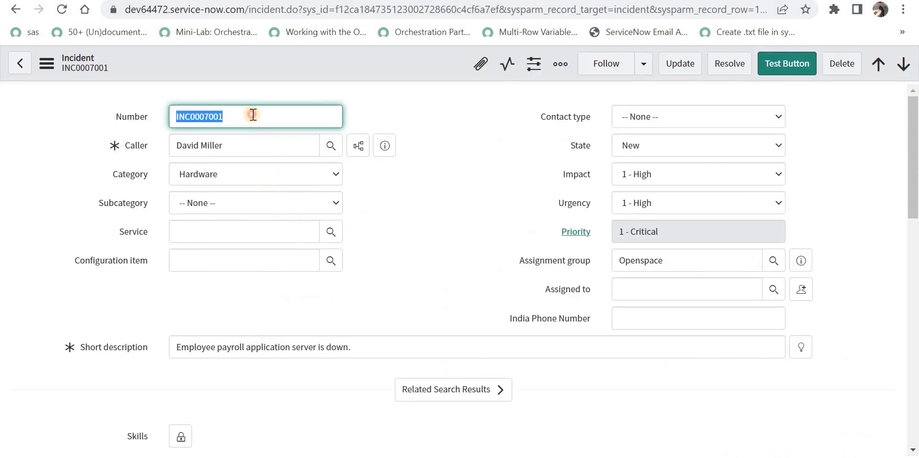
Step: Attach the Employee Referral Policy article to incident INC0007001 from its related search results
{"action": "left_click", "coordinate": [252, 114]}
{"action": "scroll", "coordinate": [446, 177], "scroll_direction": "down", "scroll_amount": 5}
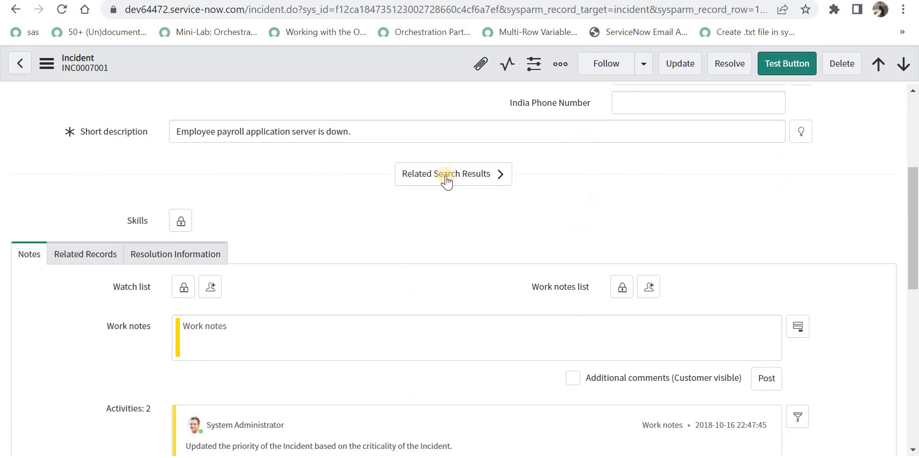
{"action": "left_click", "coordinate": [445, 177]}
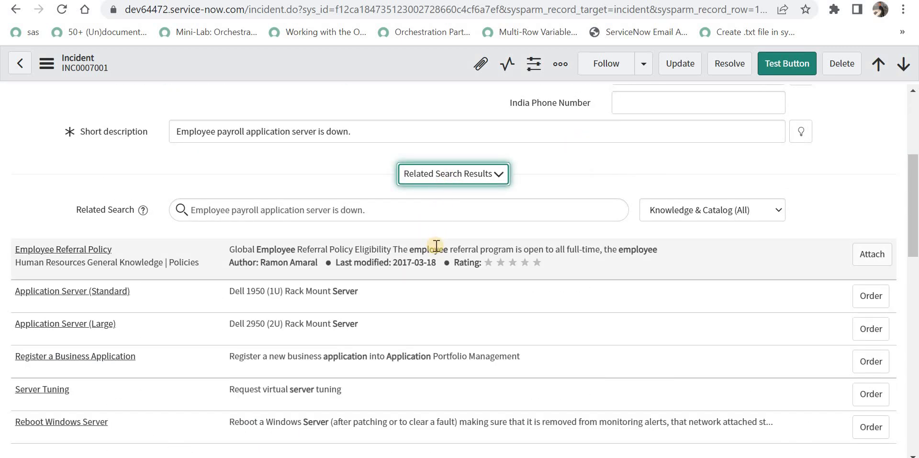
{"action": "scroll", "coordinate": [437, 245], "scroll_direction": "down", "scroll_amount": 1}
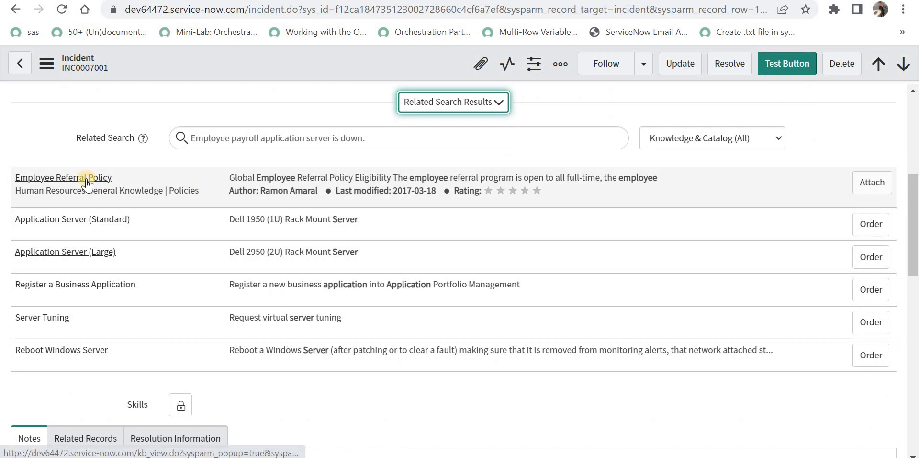
{"action": "left_click", "coordinate": [877, 194]}
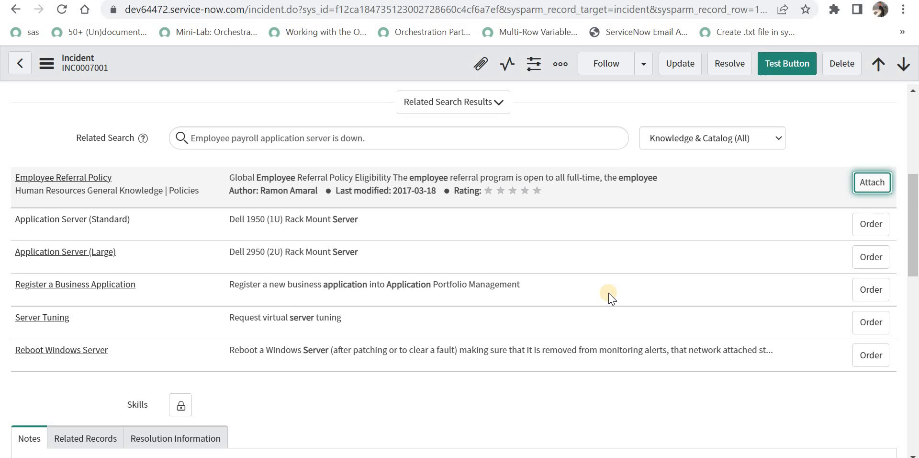
{"action": "scroll", "coordinate": [235, 294], "scroll_direction": "up", "scroll_amount": 2}
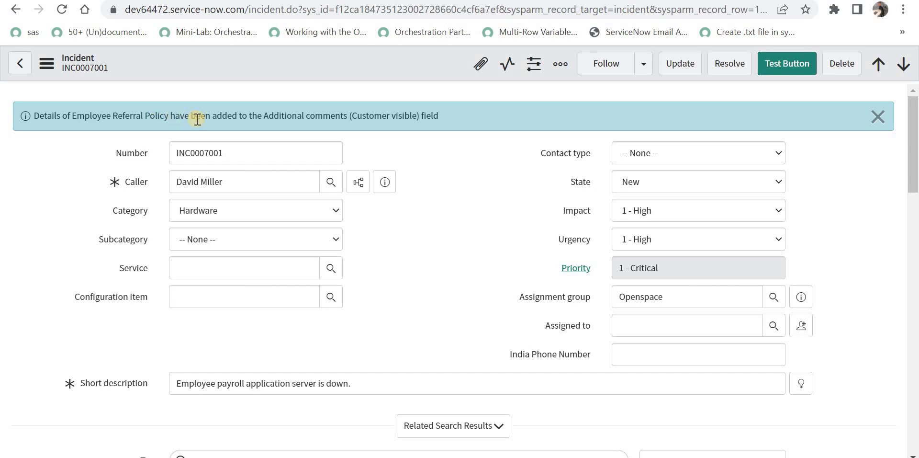
{"action": "left_click_drag", "start_coordinate": [297, 116], "coordinate": [445, 116]}
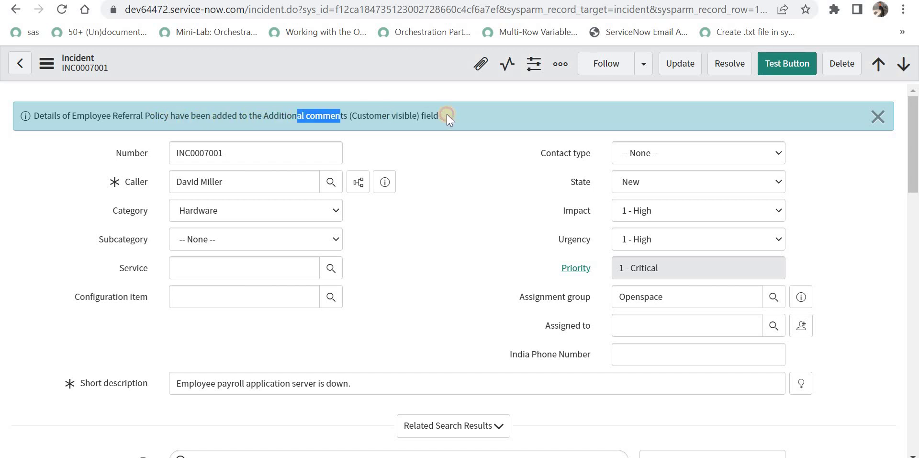
Step: Reload the incident page to confirm the article appears under Attached knowledge
{"action": "key", "text": "F5"}
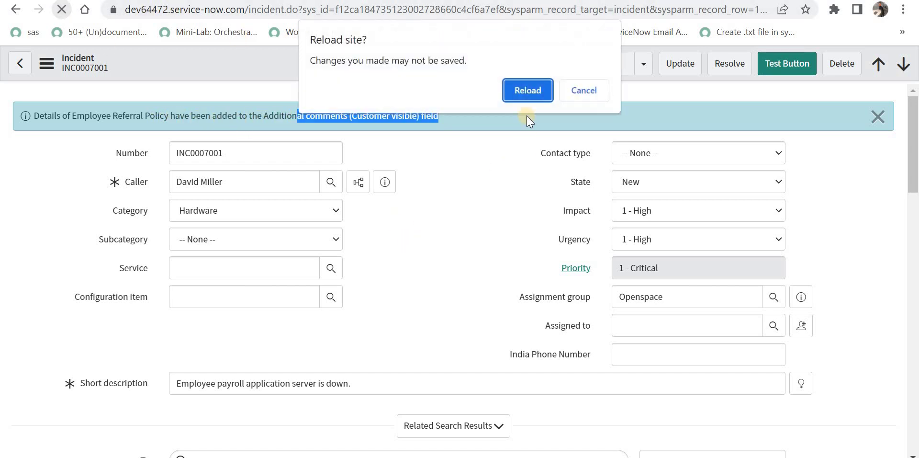
{"action": "left_click", "coordinate": [529, 88]}
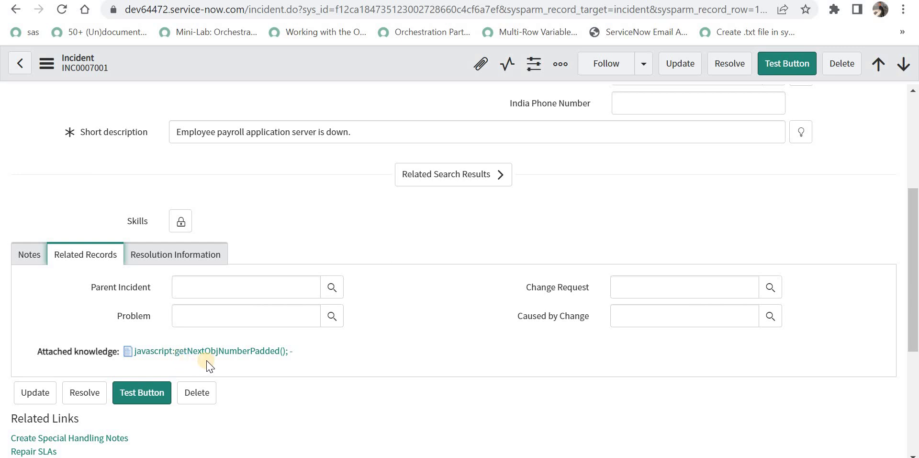
{"action": "scroll", "coordinate": [208, 365], "scroll_direction": "down", "scroll_amount": 4}
{"action": "scroll", "coordinate": [205, 359], "scroll_direction": "up", "scroll_amount": 9}
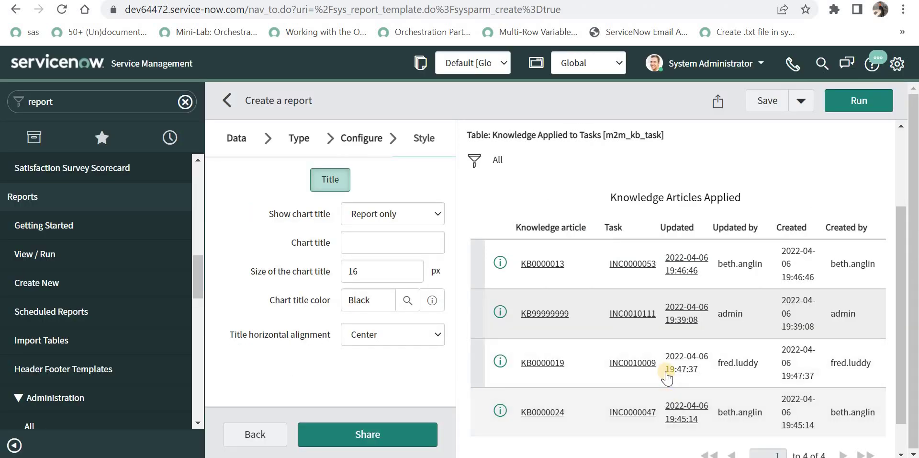
Step: Rerun the report to show five records including KB0000121 for INC0007001, then return to Data
{"action": "scroll", "coordinate": [642, 292], "scroll_direction": "down", "scroll_amount": 2}
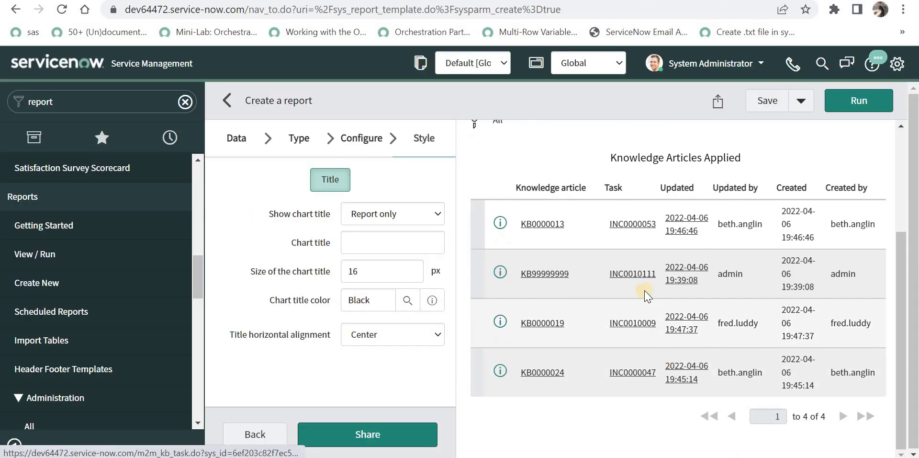
{"action": "scroll", "coordinate": [647, 293], "scroll_direction": "up", "scroll_amount": 4}
{"action": "scroll", "coordinate": [644, 287], "scroll_direction": "down", "scroll_amount": 4}
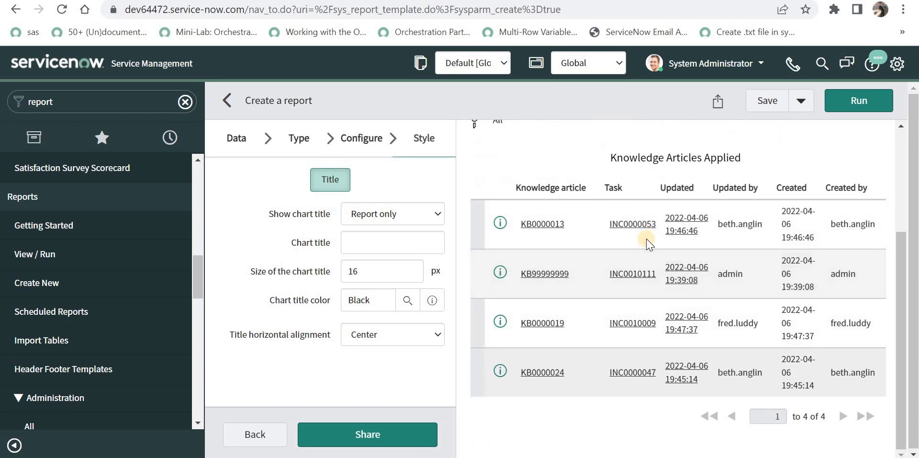
{"action": "scroll", "coordinate": [684, 291], "scroll_direction": "up", "scroll_amount": 4}
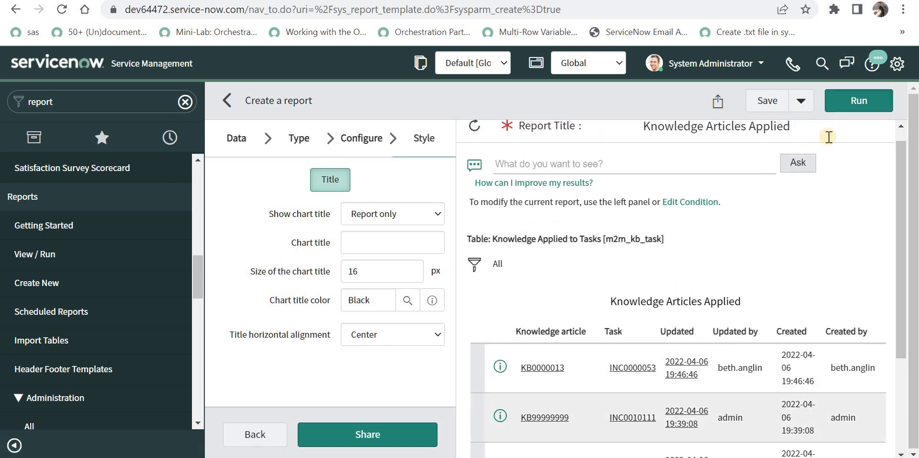
{"action": "left_click", "coordinate": [858, 100]}
{"action": "scroll", "coordinate": [774, 275], "scroll_direction": "down", "scroll_amount": 3}
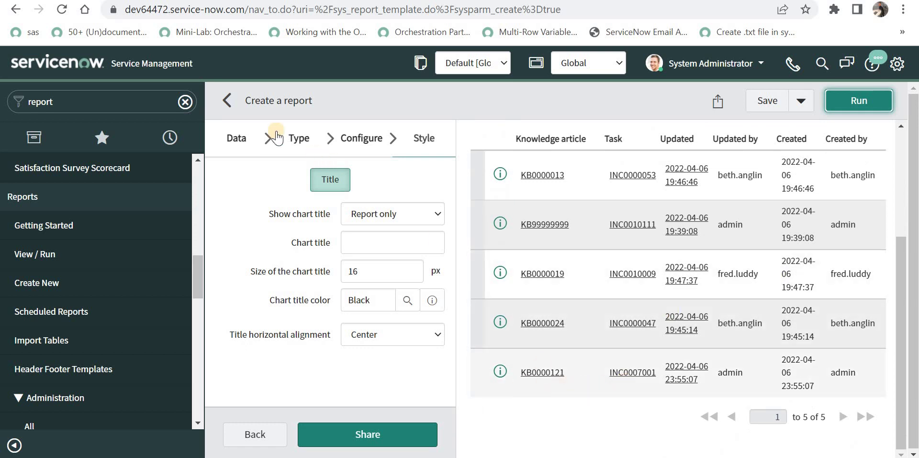
{"action": "left_click", "coordinate": [246, 129]}
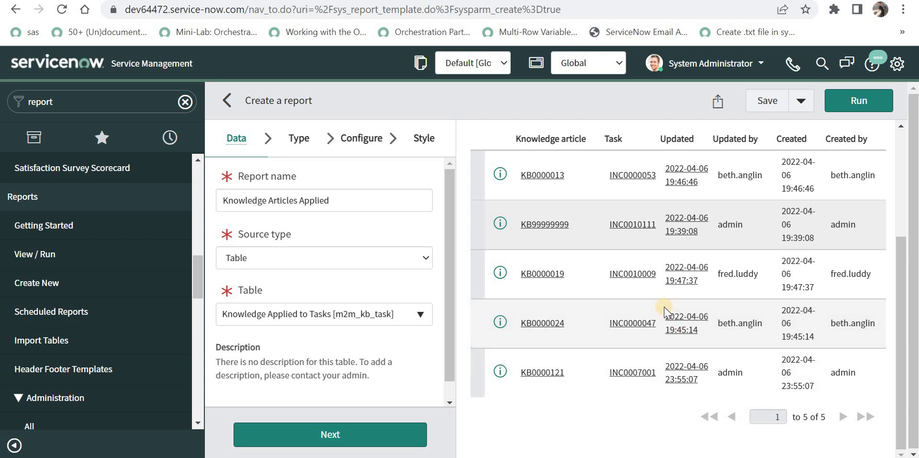
{"action": "scroll", "coordinate": [666, 307], "scroll_direction": "up", "scroll_amount": 2}
{"action": "scroll", "coordinate": [663, 304], "scroll_direction": "down", "scroll_amount": 2}
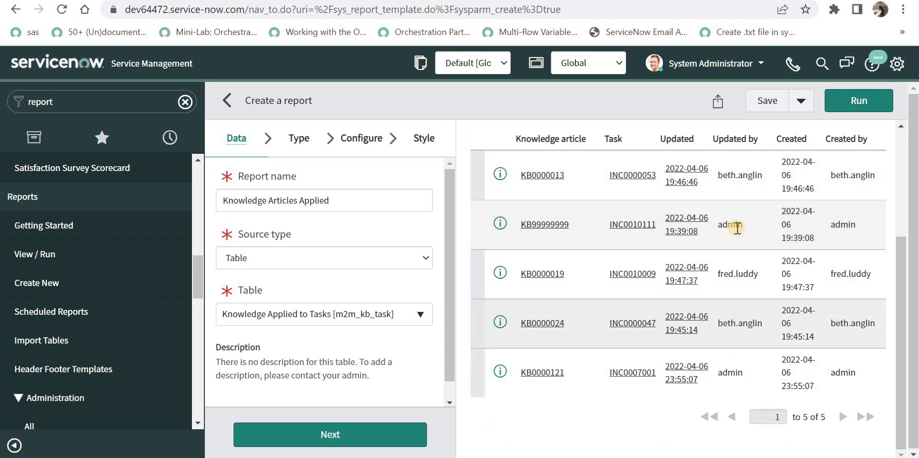
Step: Group the report by Updated by (admin 2, beth.anglin 2, fred.luddy 1) and expand admin
{"action": "scroll", "coordinate": [737, 227], "scroll_direction": "up", "scroll_amount": 3}
{"action": "left_click", "coordinate": [363, 139]}
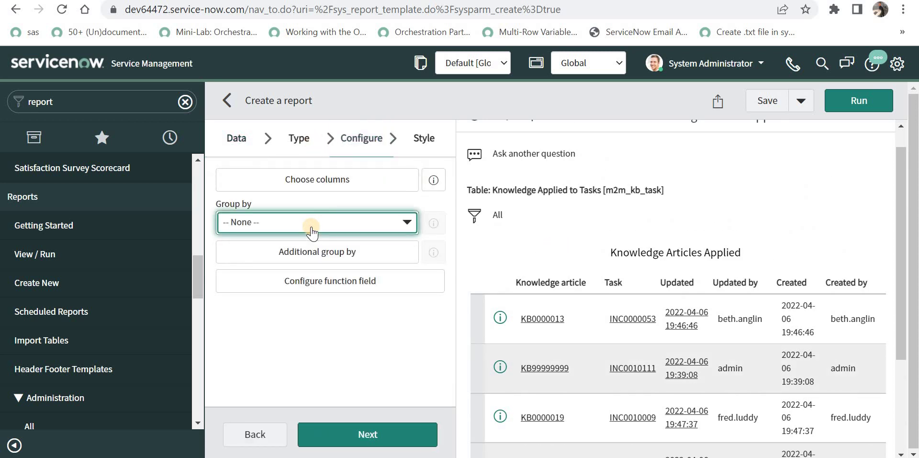
{"action": "left_click", "coordinate": [312, 230]}
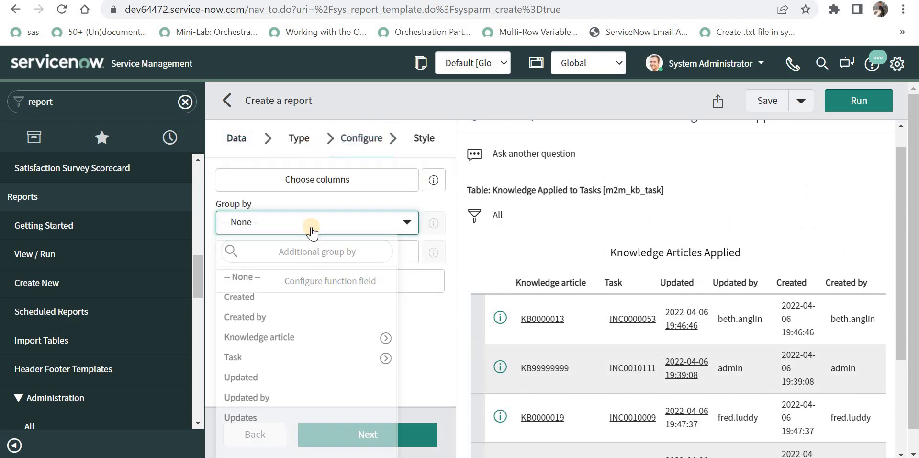
{"action": "left_click", "coordinate": [269, 399]}
{"action": "left_click", "coordinate": [377, 434]}
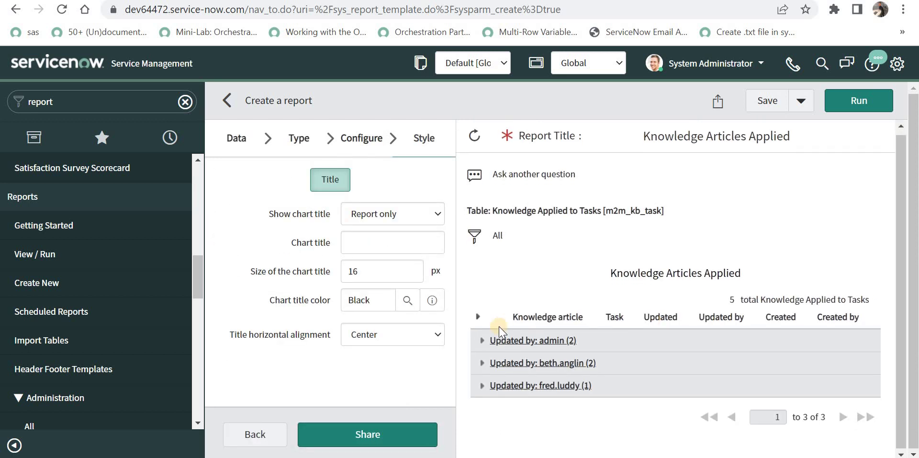
{"action": "left_click", "coordinate": [567, 341]}
{"action": "scroll", "coordinate": [742, 308], "scroll_direction": "down", "scroll_amount": 2}
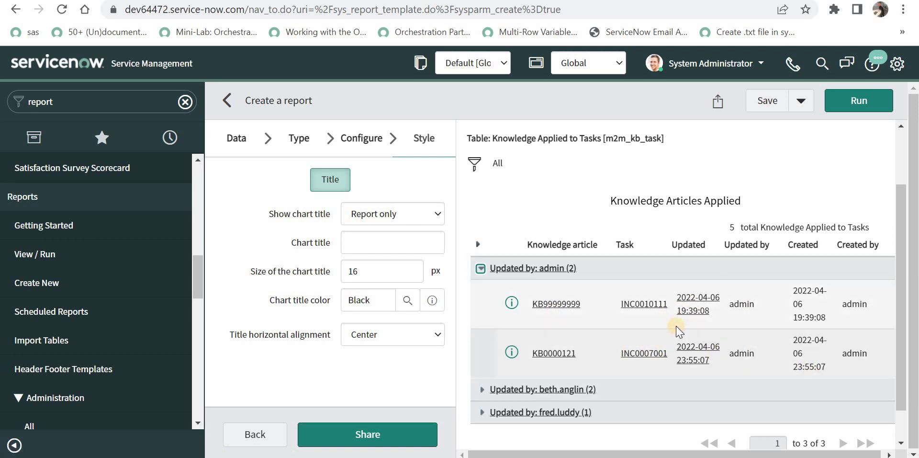
Step: Add the condition Updated by is admin, rerun, and expand the group showing KB99999999 and KB0000121
{"action": "scroll", "coordinate": [496, 289], "scroll_direction": "up", "scroll_amount": 3}
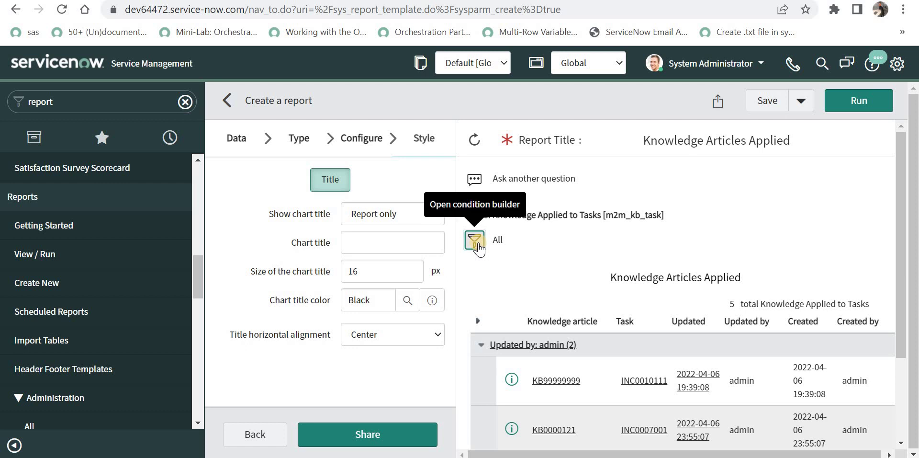
{"action": "left_click", "coordinate": [475, 240]}
{"action": "left_click", "coordinate": [523, 346]}
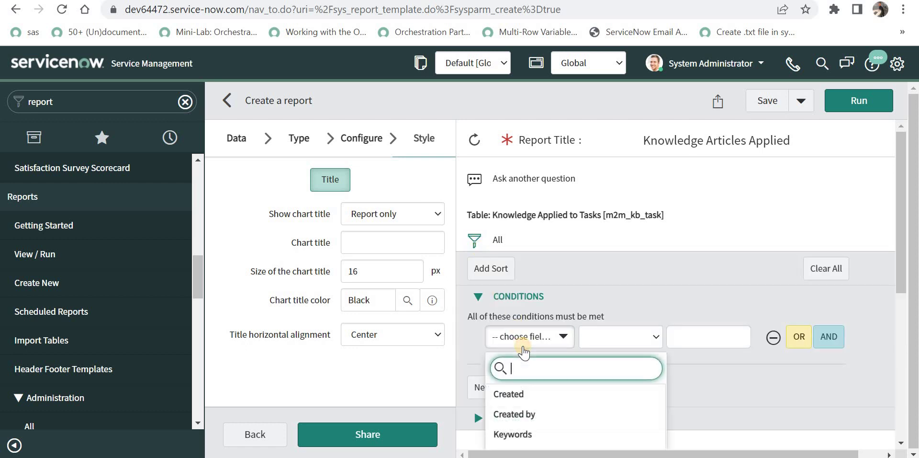
{"action": "type", "text": "update"}
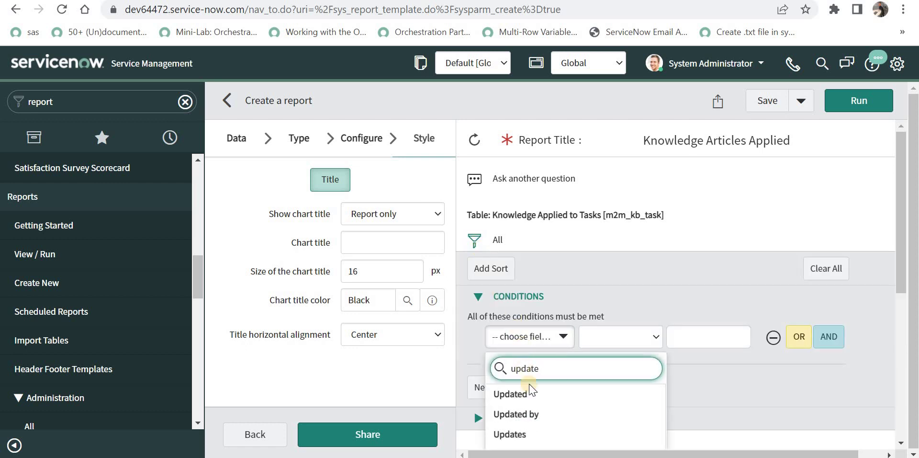
{"action": "left_click", "coordinate": [529, 413]}
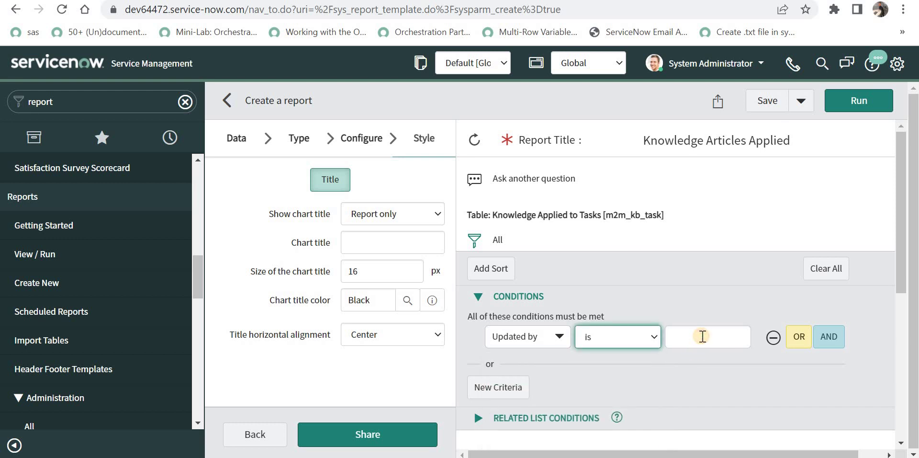
{"action": "left_click", "coordinate": [702, 336]}
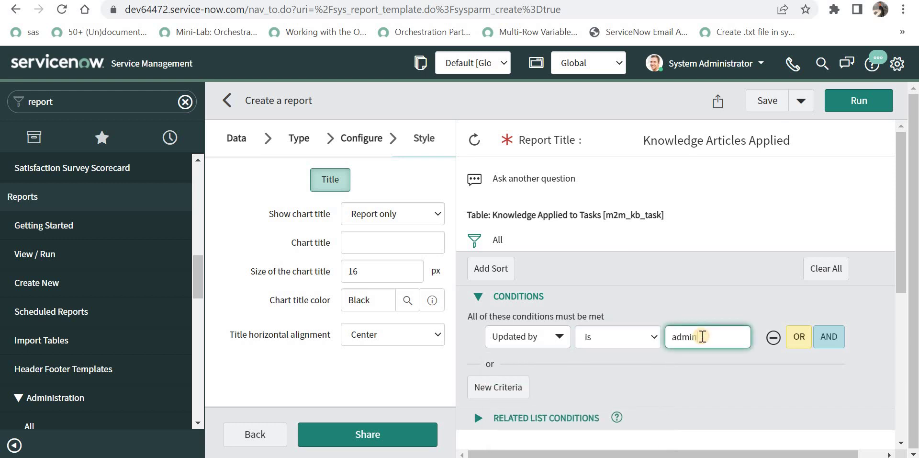
{"action": "left_click", "coordinate": [856, 103]}
{"action": "scroll", "coordinate": [809, 275], "scroll_direction": "down", "scroll_amount": 3}
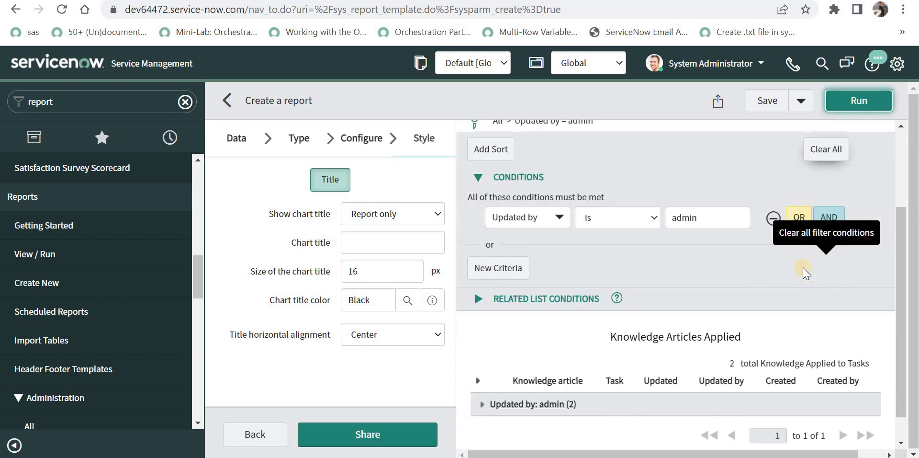
{"action": "left_click", "coordinate": [482, 379]}
{"action": "scroll", "coordinate": [605, 344], "scroll_direction": "down", "scroll_amount": 3}
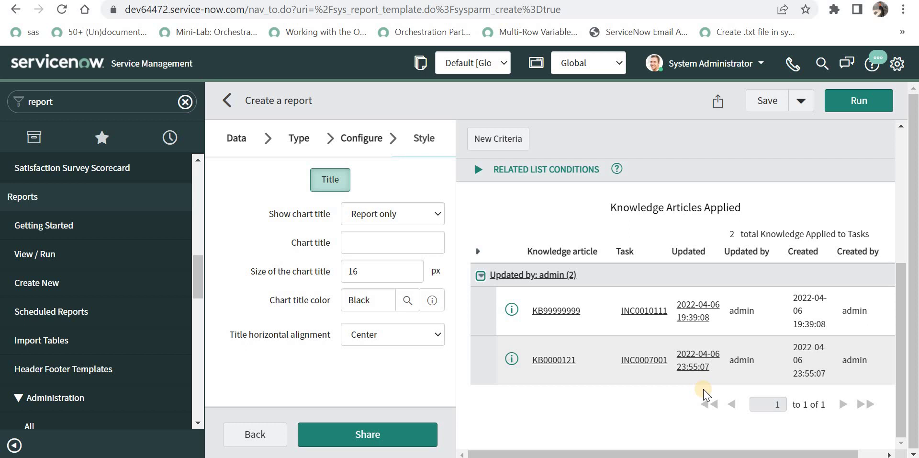
{"action": "scroll", "coordinate": [703, 394], "scroll_direction": "up", "scroll_amount": 5}
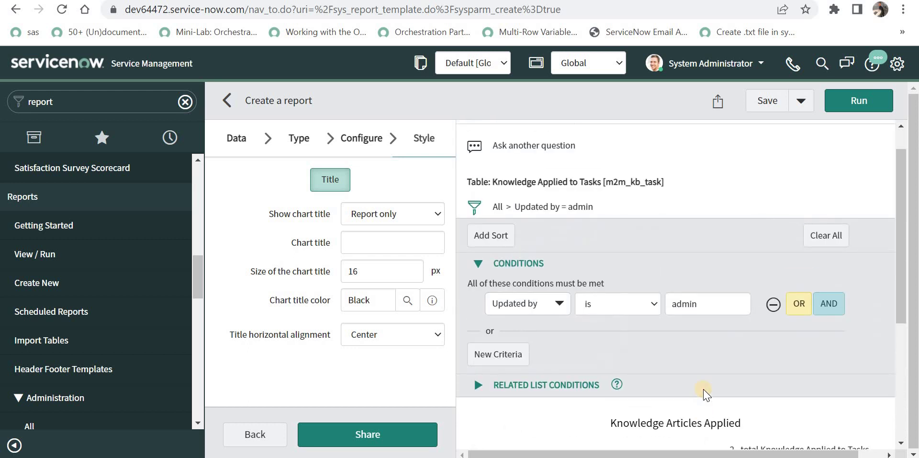